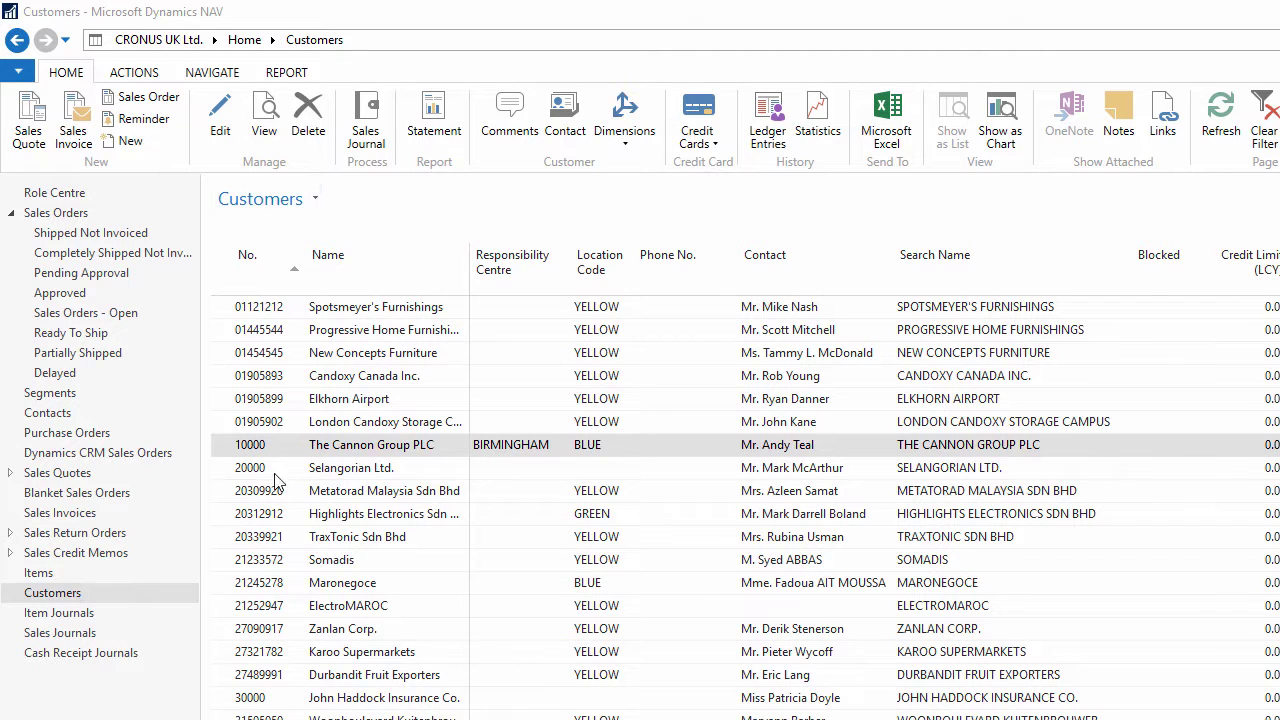
- Select the row for customer 10000 The Cannon Group PLC in the Customers list
click(278, 450)
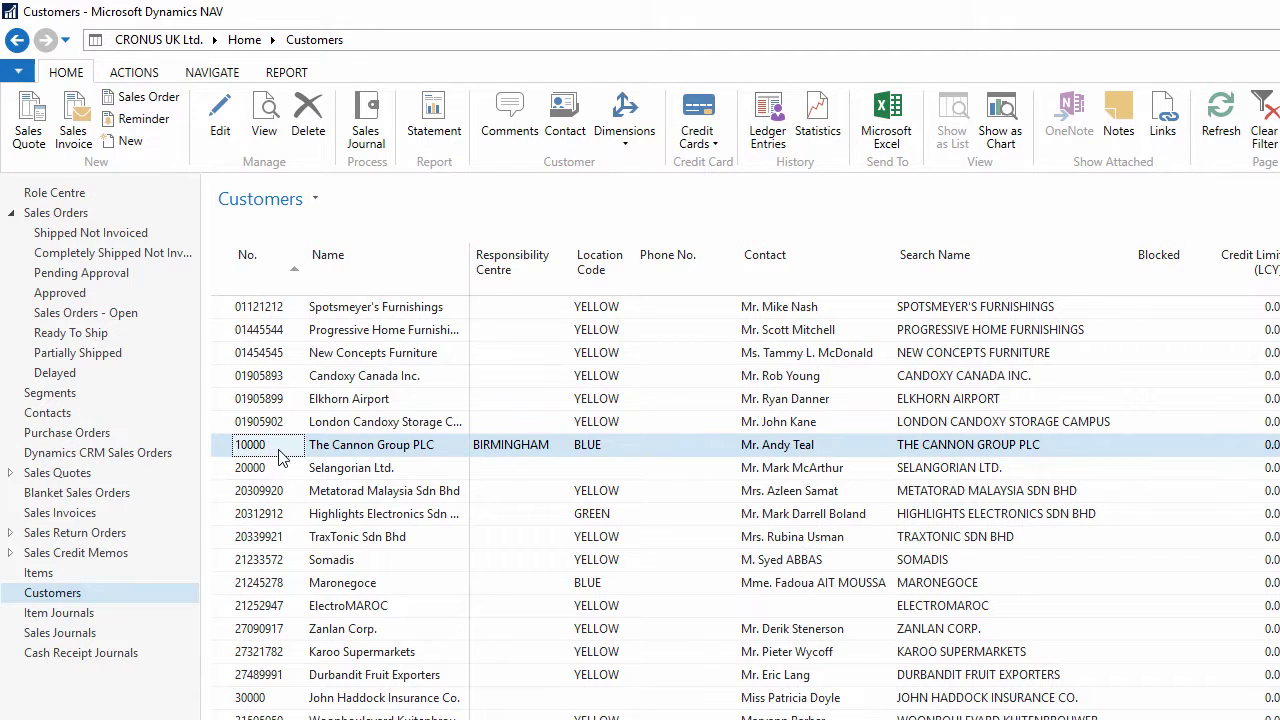
- Open The Cannon Group PLC's Customer Card maximized and browse its Actions and Report ribbon tabs
double_click(450, 455)
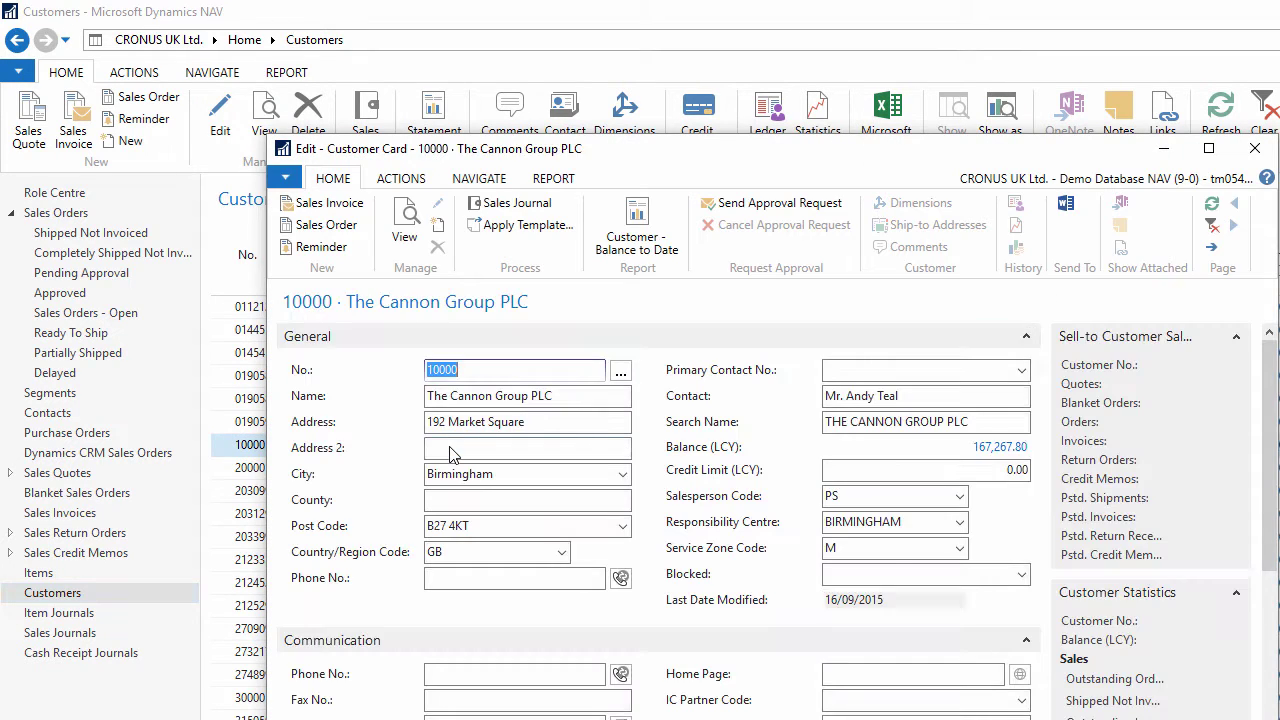
click(1208, 148)
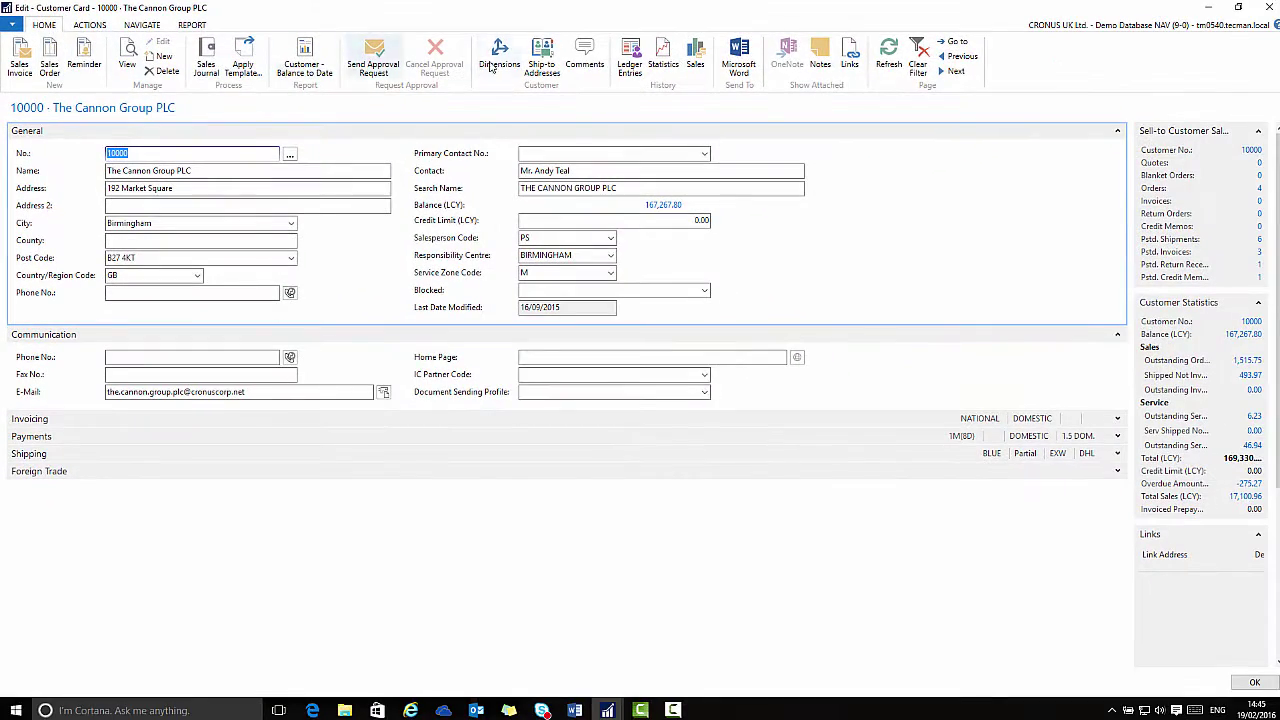
click(89, 25)
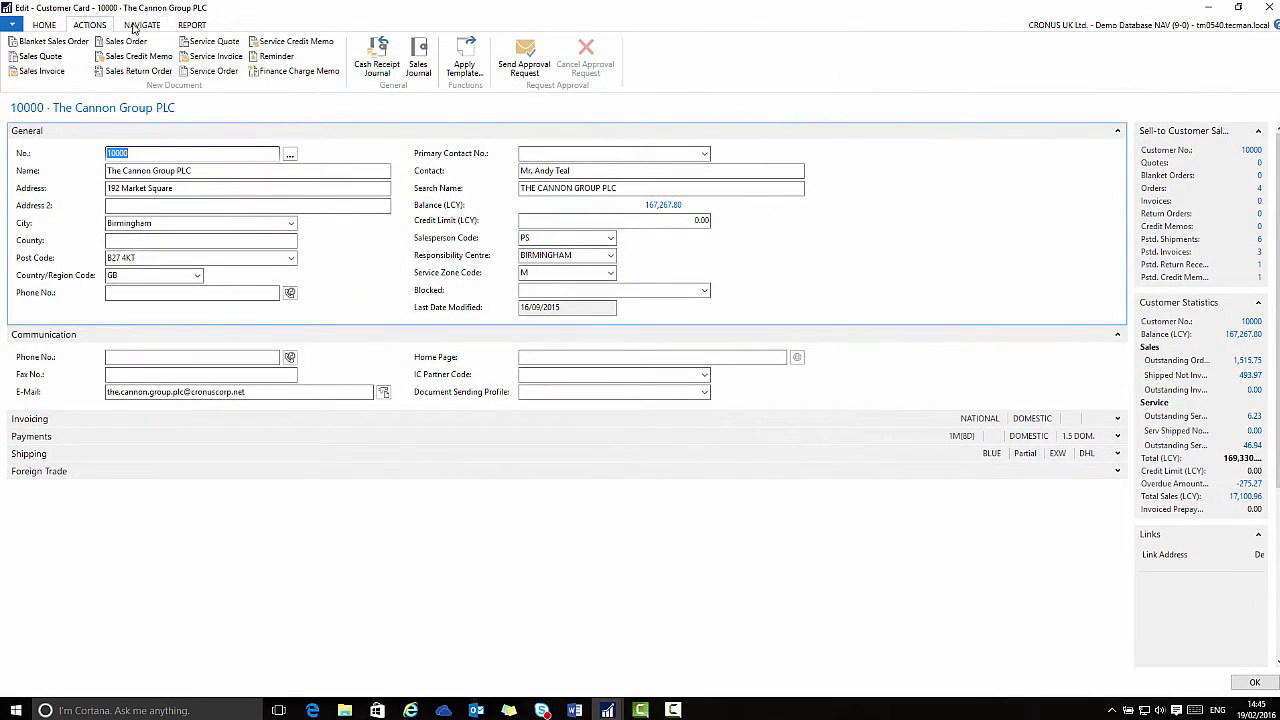
click(192, 25)
scroll(197, 28, up, 2)
click(52, 26)
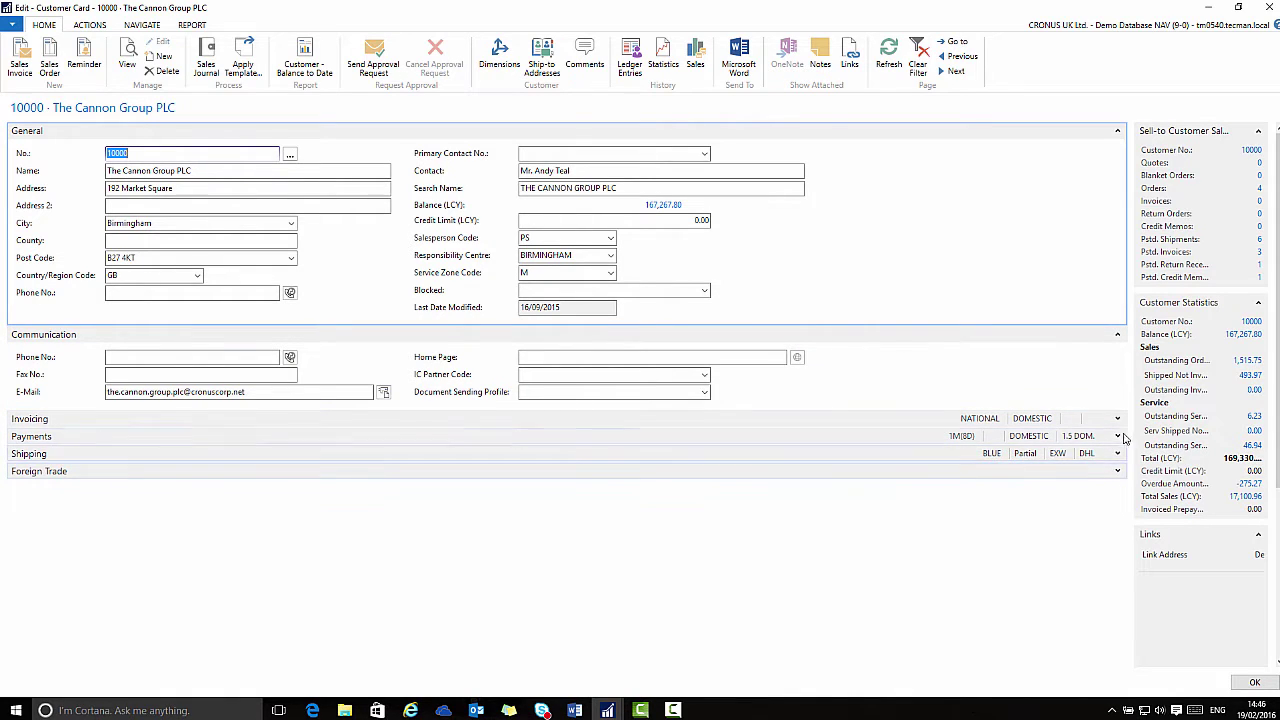
- Collapse General and Communication, then re-expand every FastTab from Foreign Trade up to General
click(1117, 131)
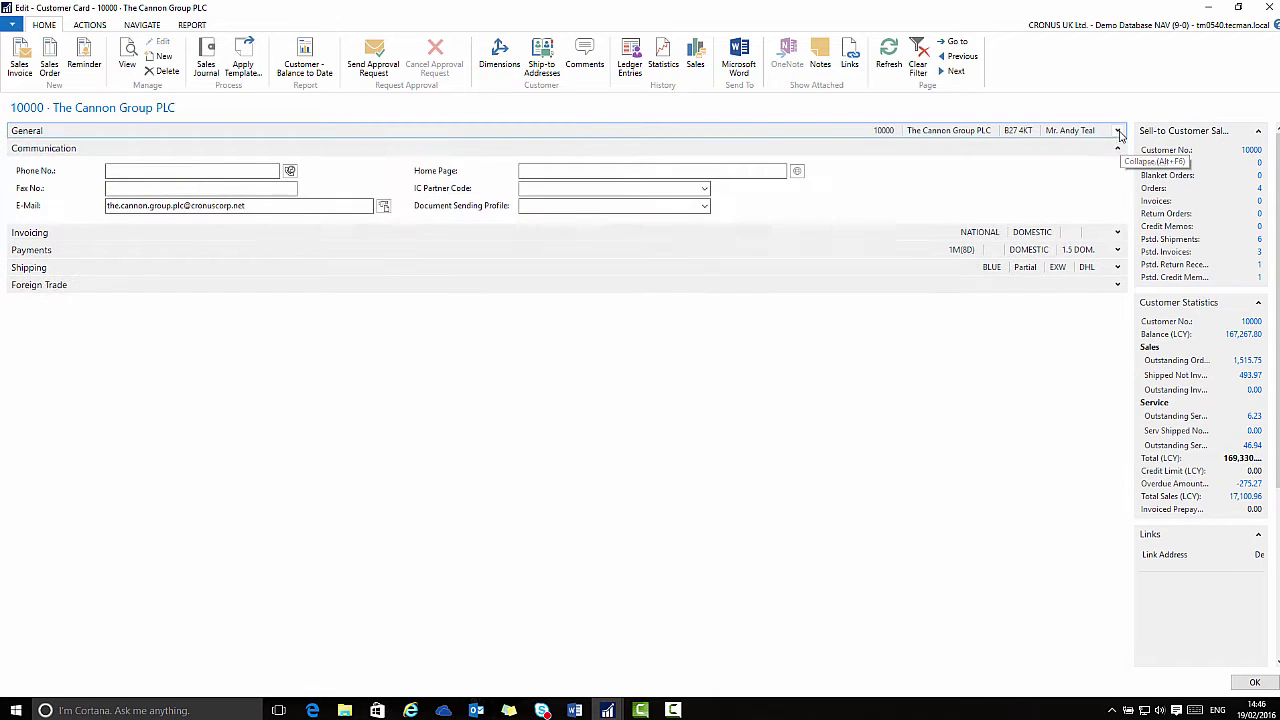
click(1118, 149)
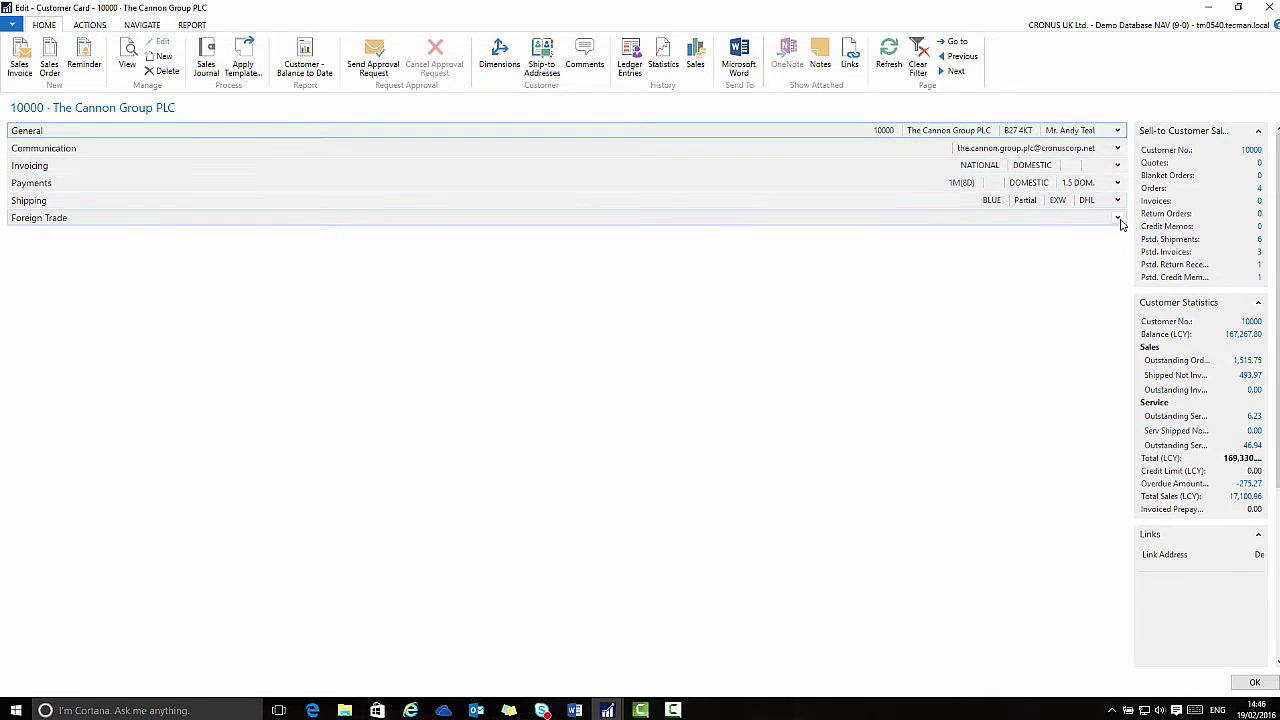
click(1117, 217)
click(1117, 200)
click(1117, 183)
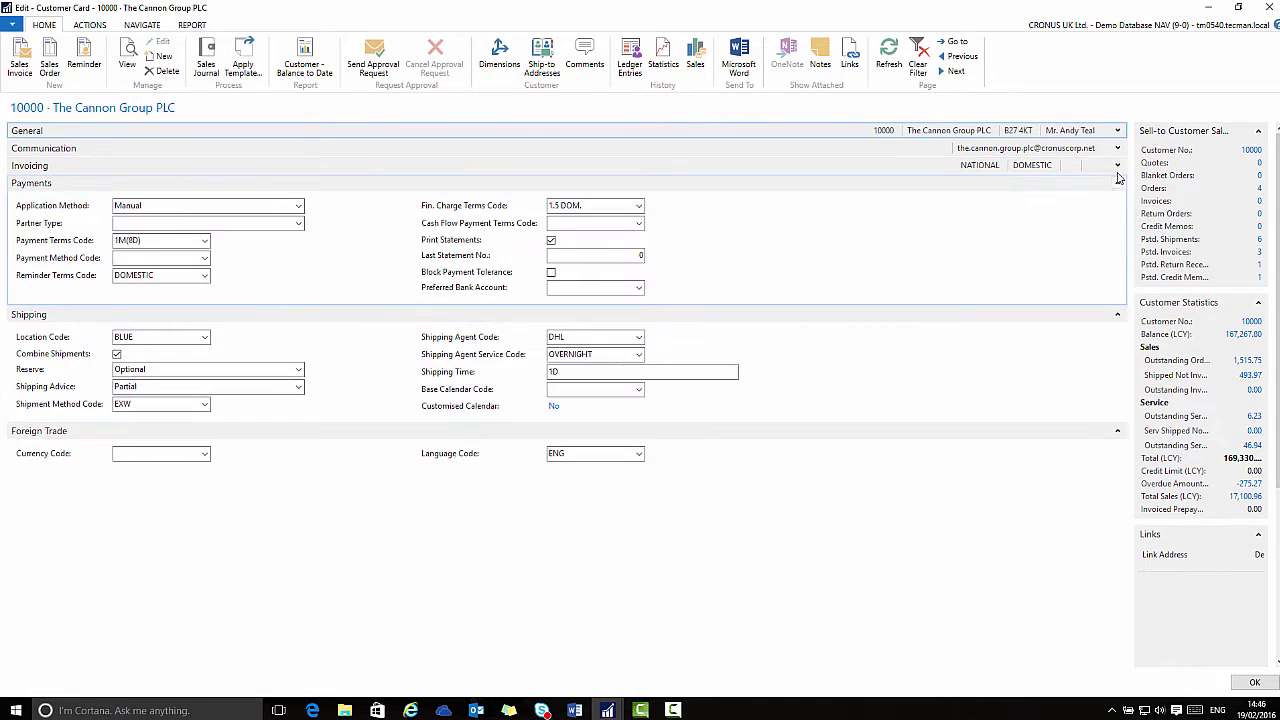
click(1117, 165)
click(1117, 148)
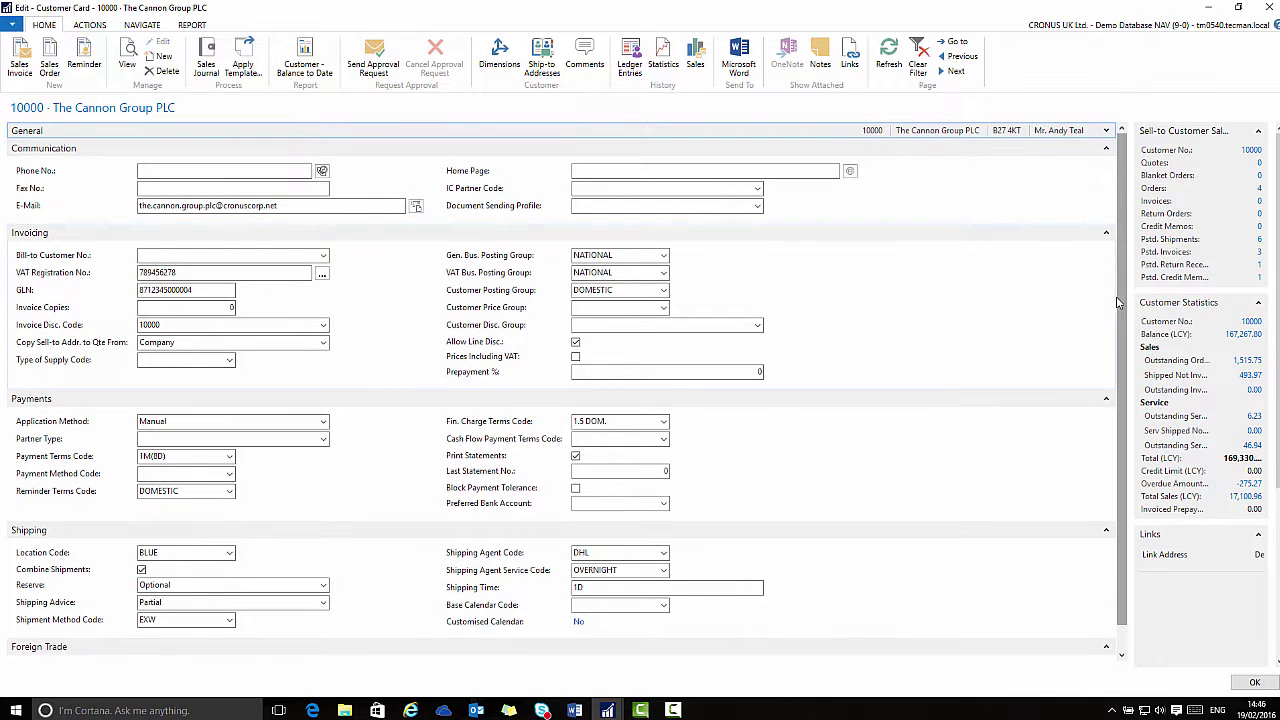
click(1106, 130)
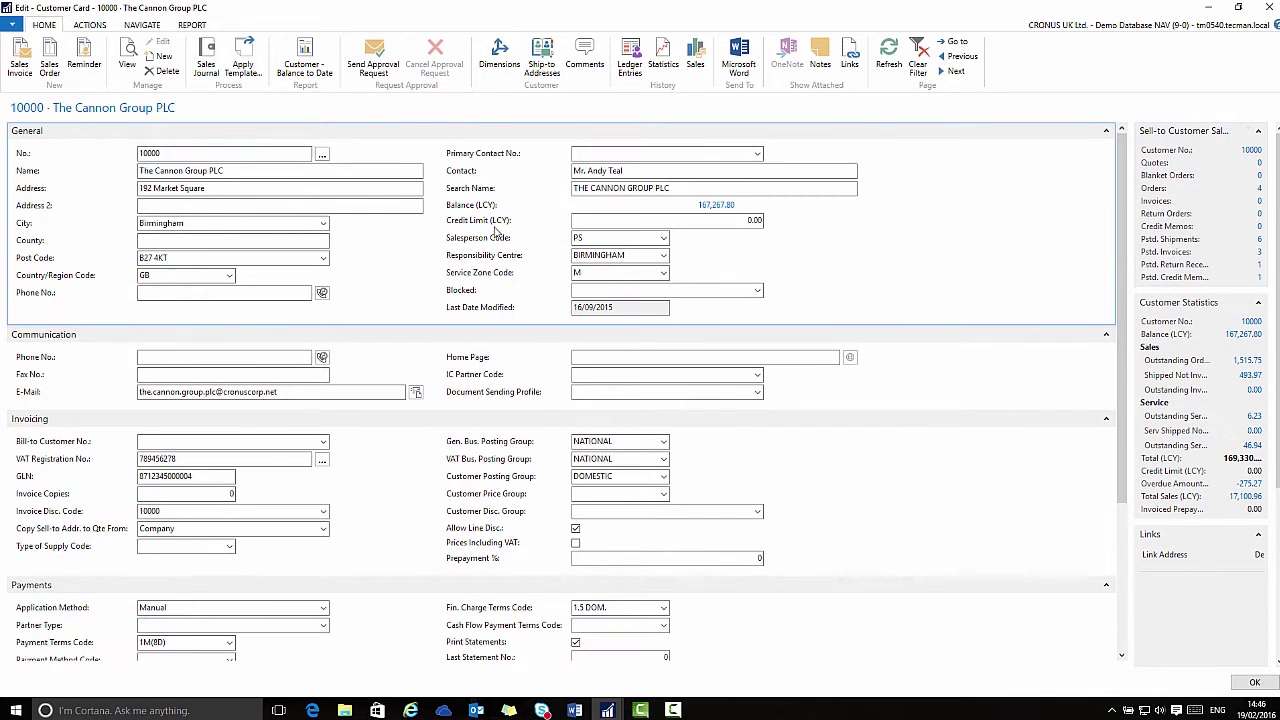
scroll(497, 233, down, 5)
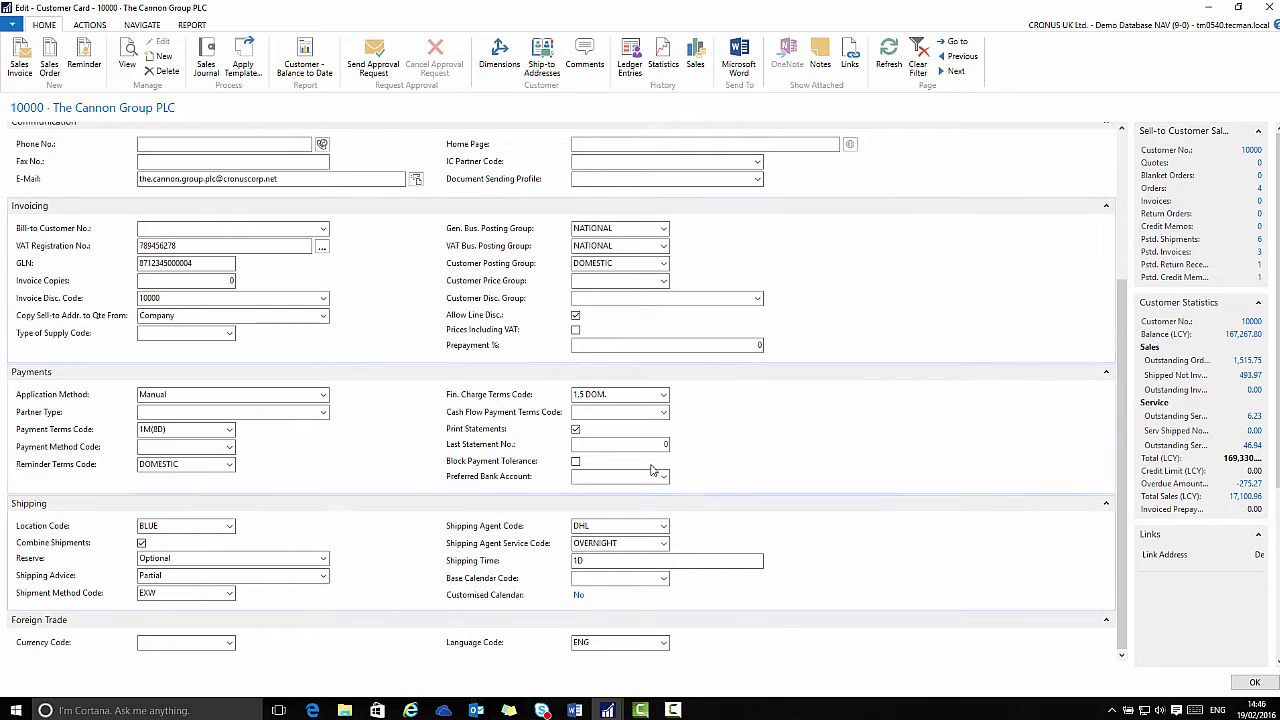
scroll(380, 325, up, 5)
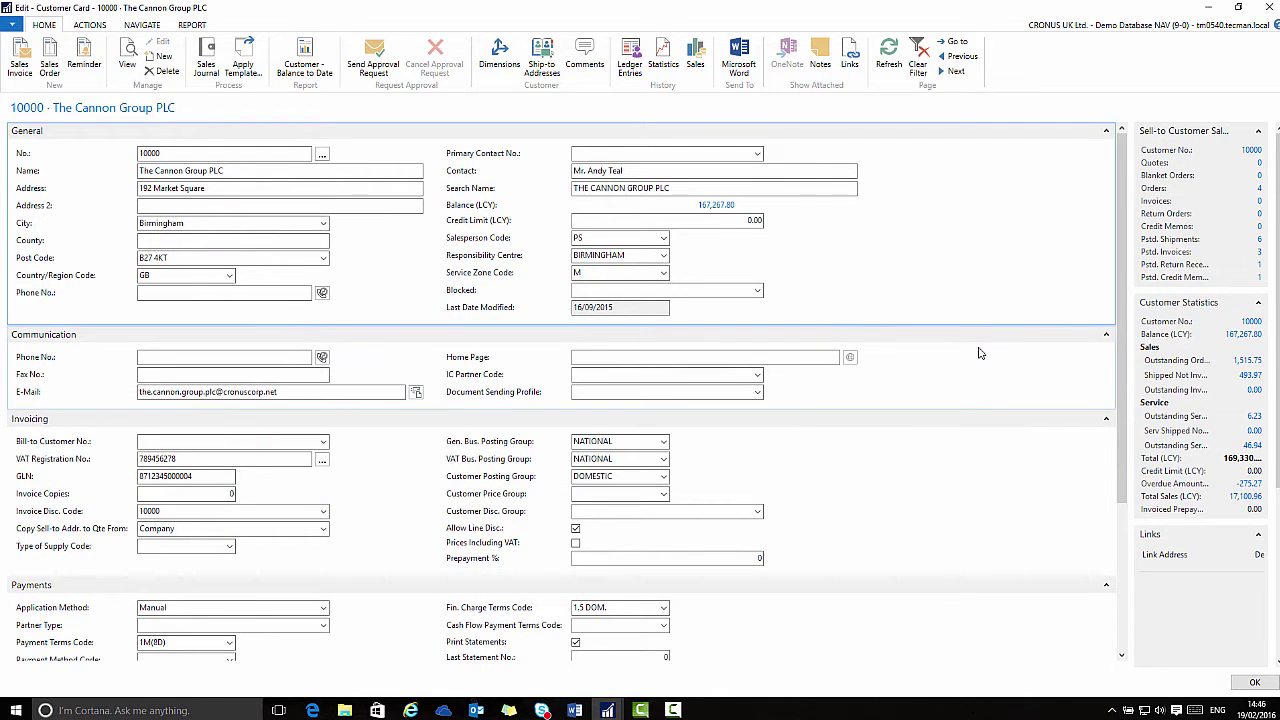
- Collapse the Communication, Invoicing, Payments and Shipping FastTabs to their summaries
click(1106, 336)
click(1107, 352)
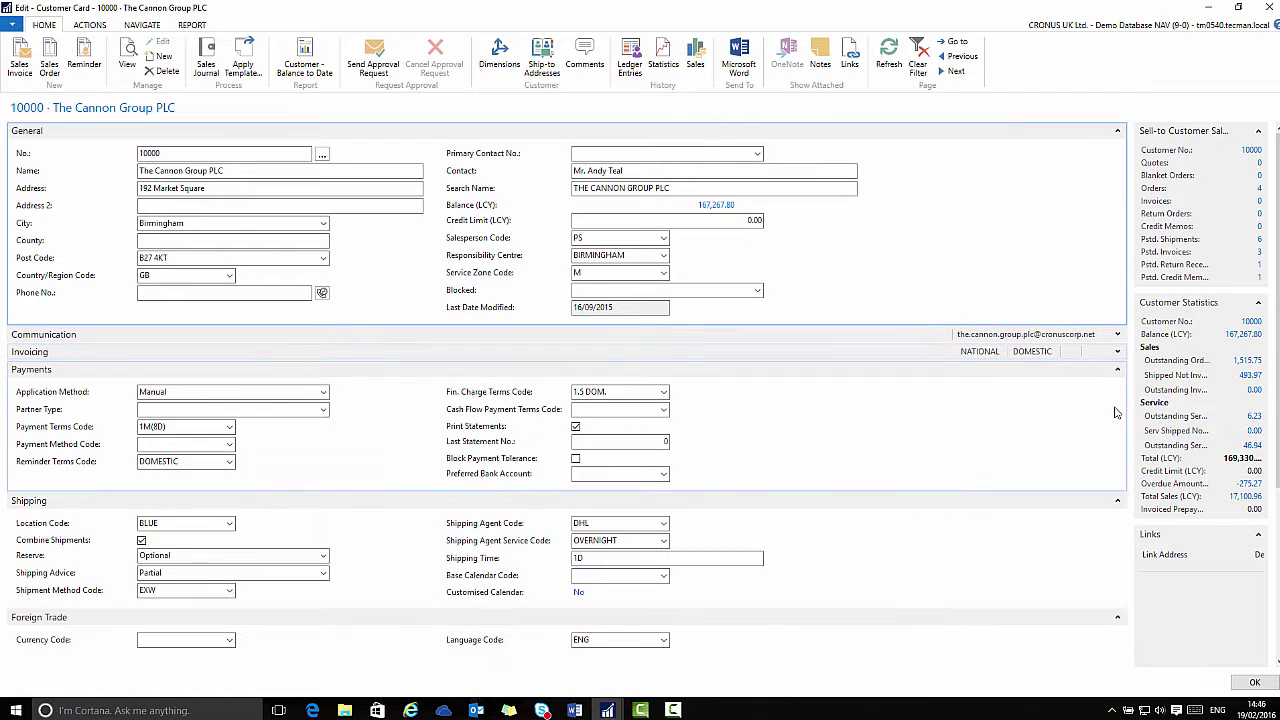
click(1117, 370)
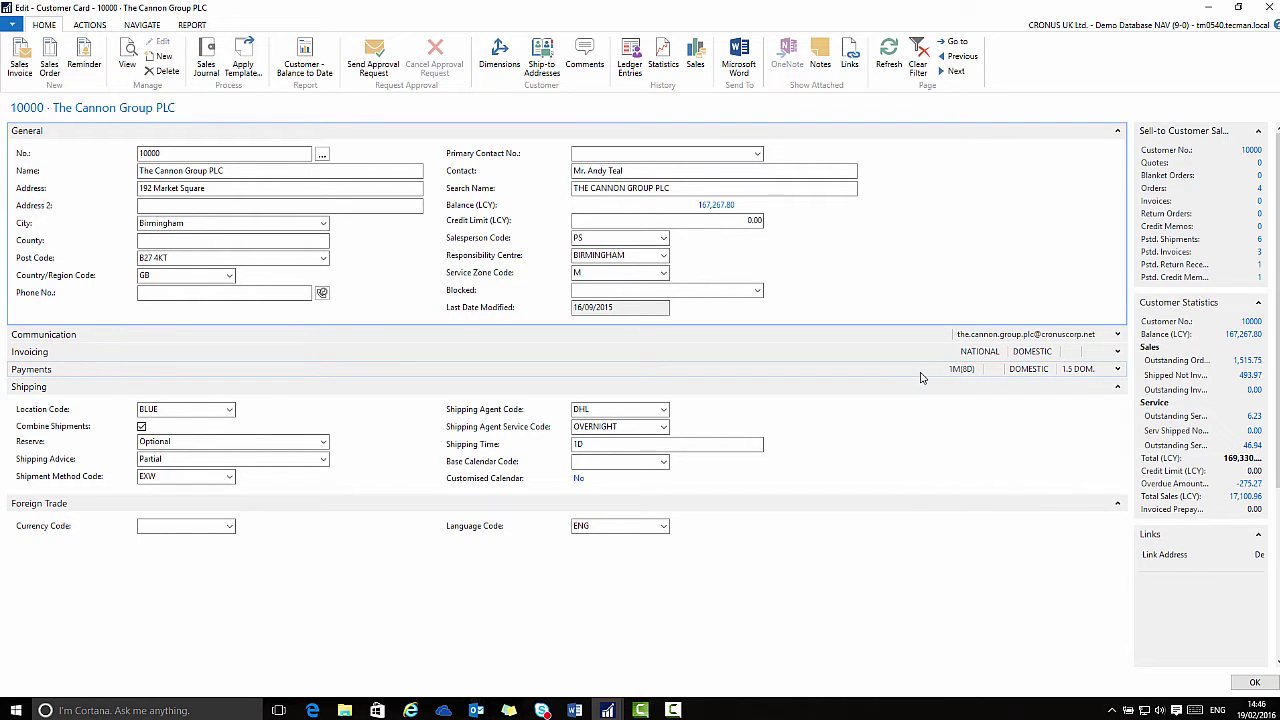
click(1117, 387)
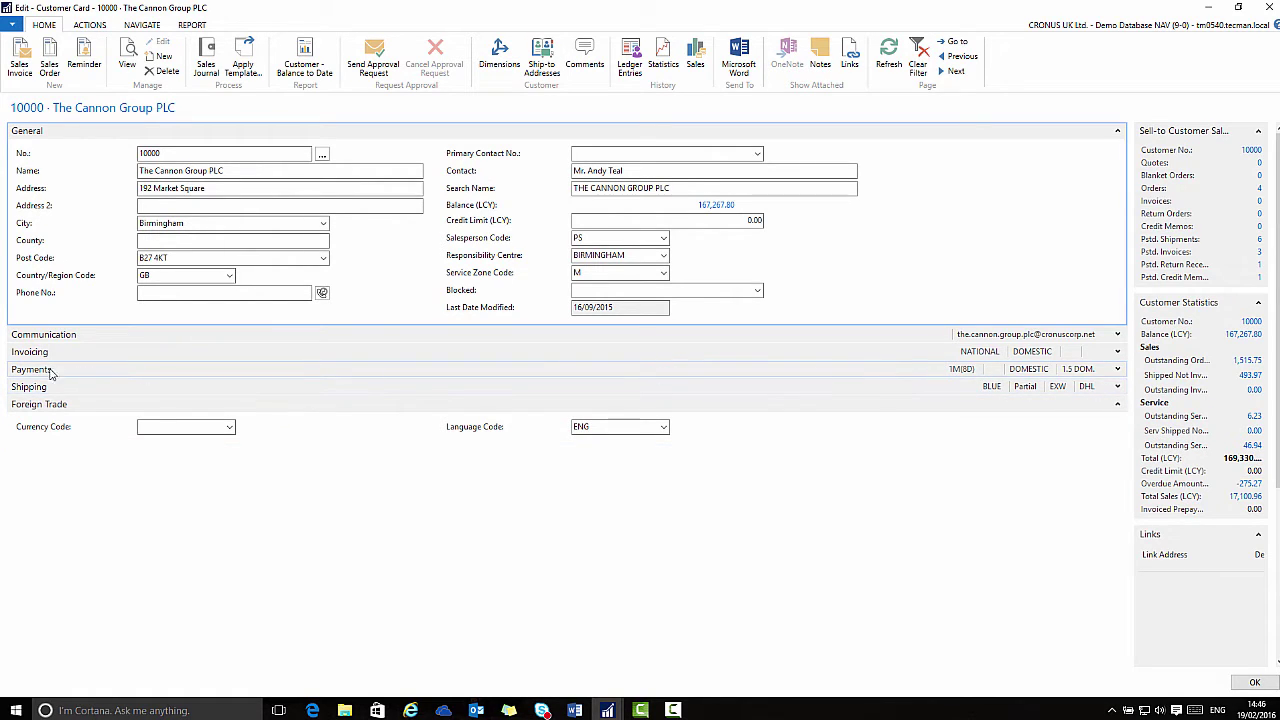
- Expand Payments and review the customer's four sales orders from the FactBox
click(1117, 370)
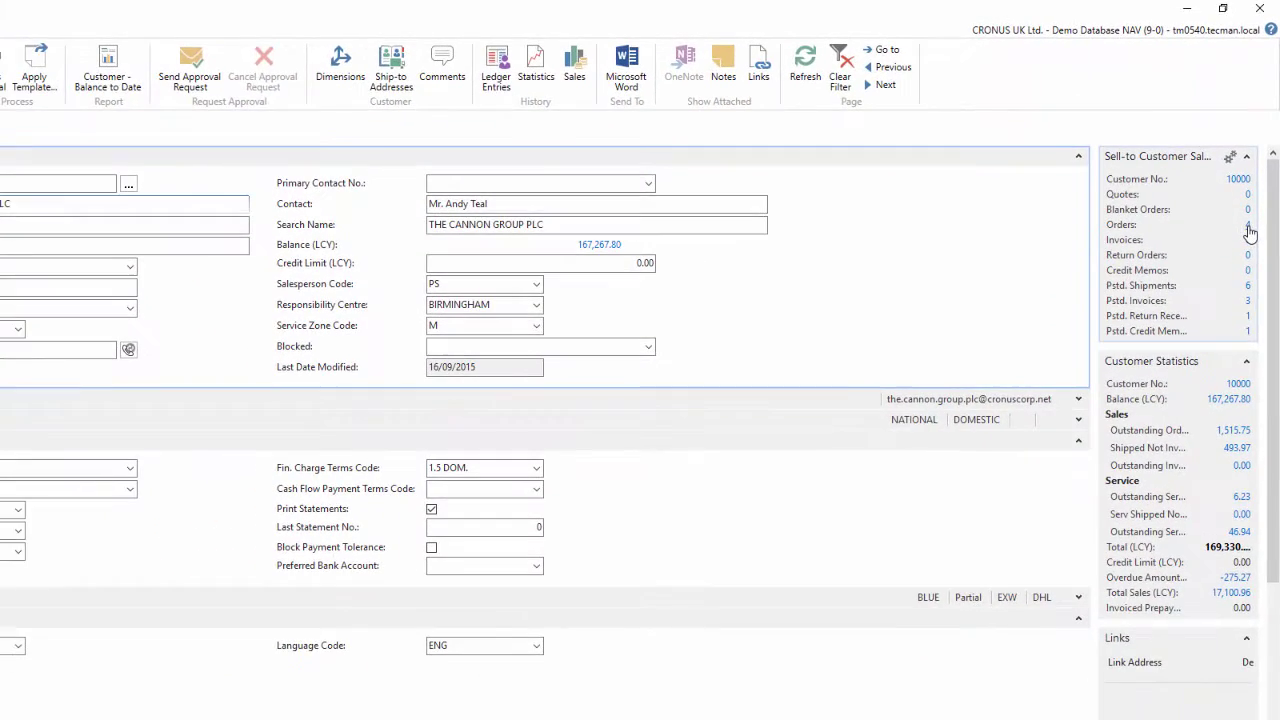
click(1247, 225)
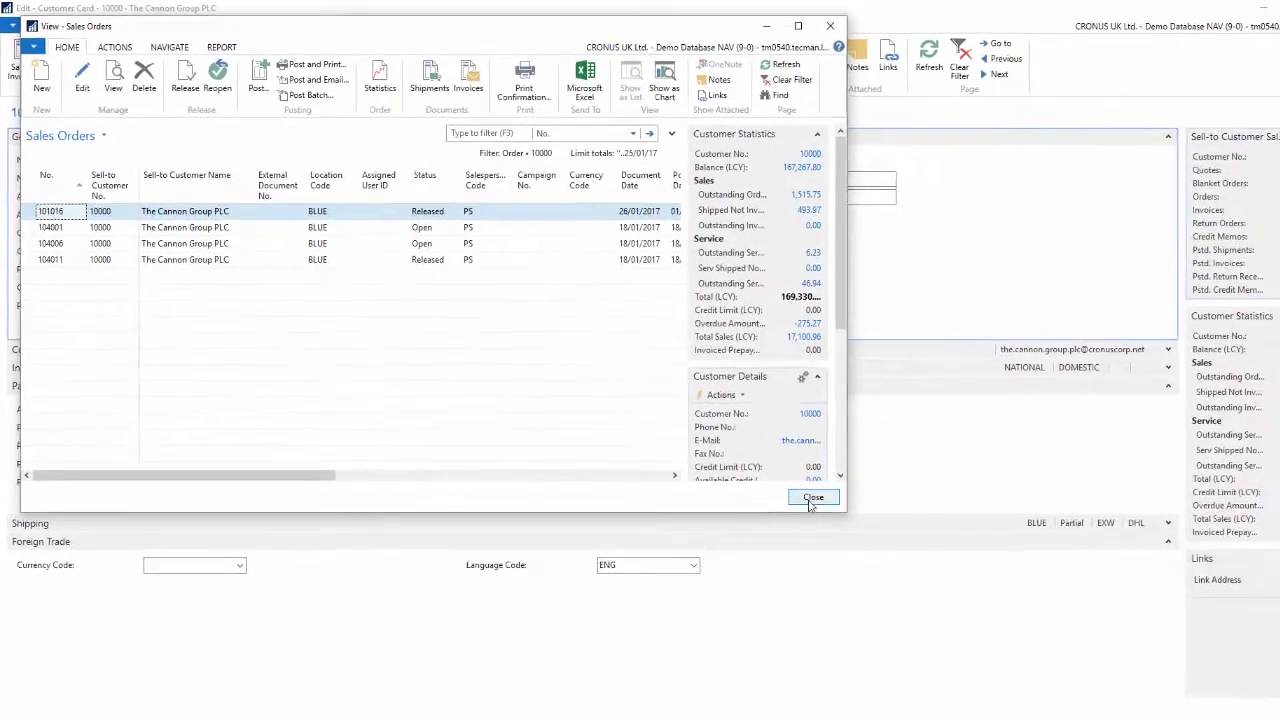
click(929, 567)
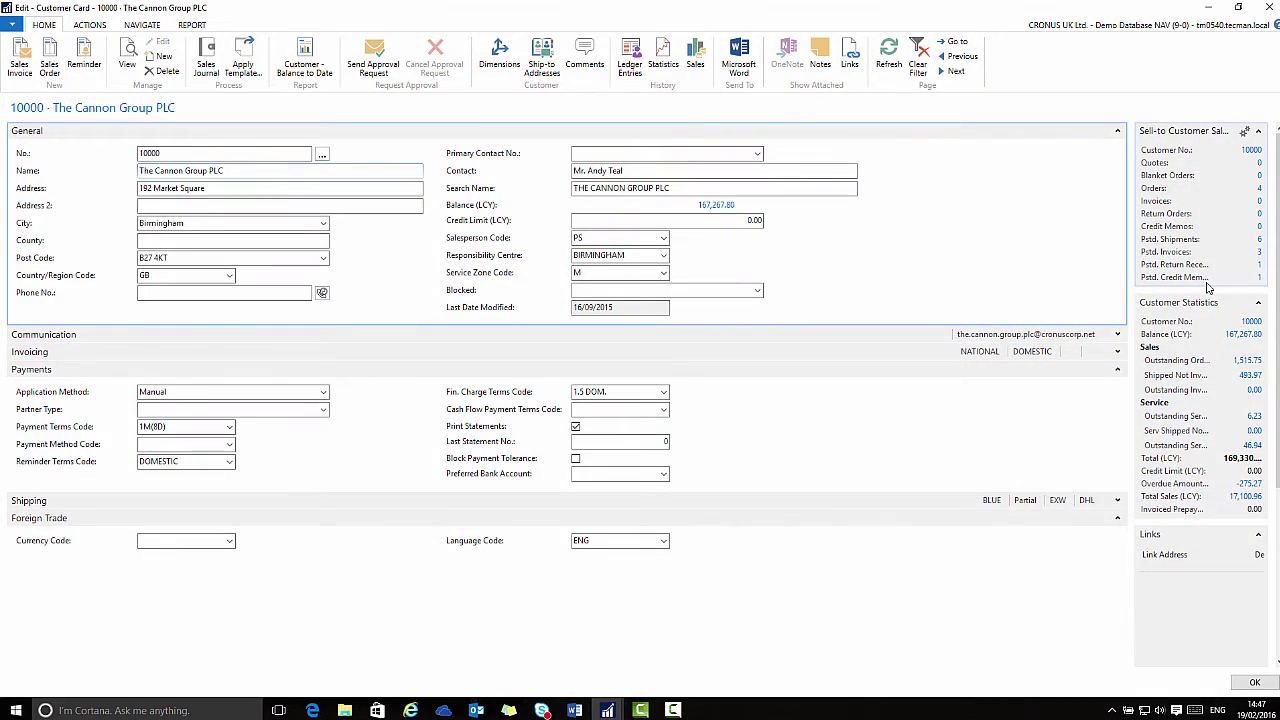
- List the customer's posted sales invoices and view posted invoice 103001
click(1259, 253)
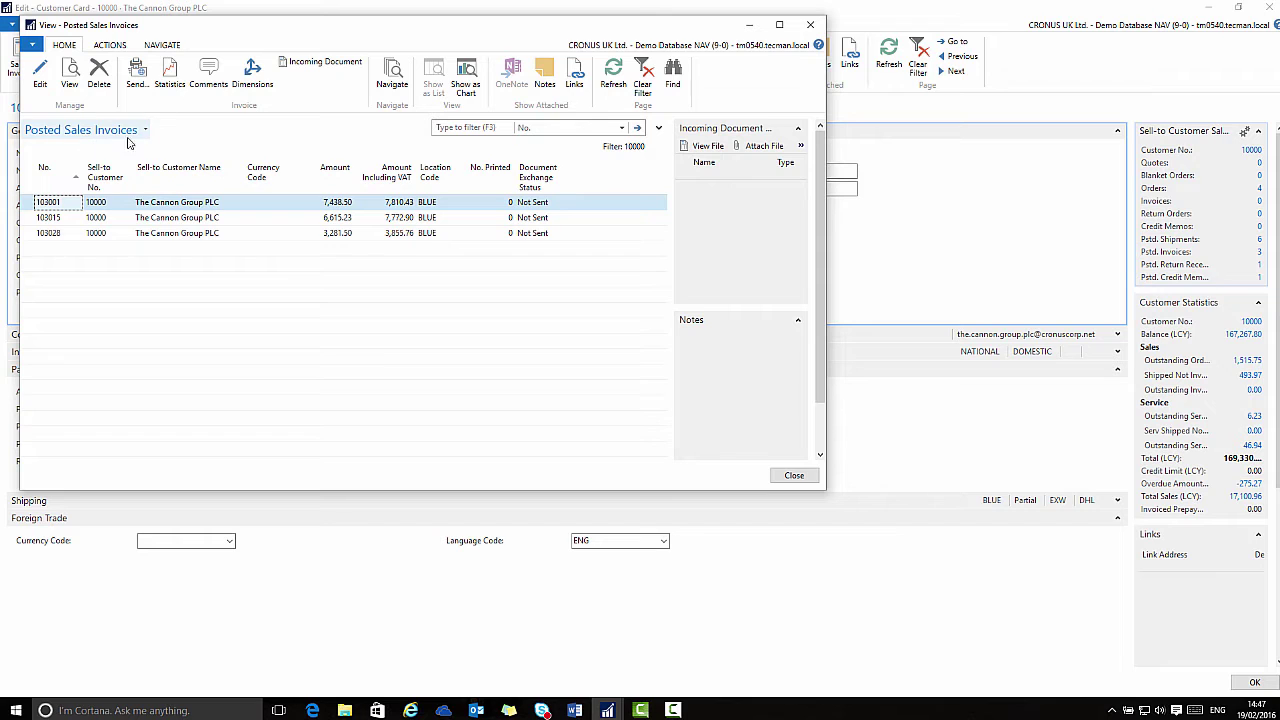
double_click(184, 205)
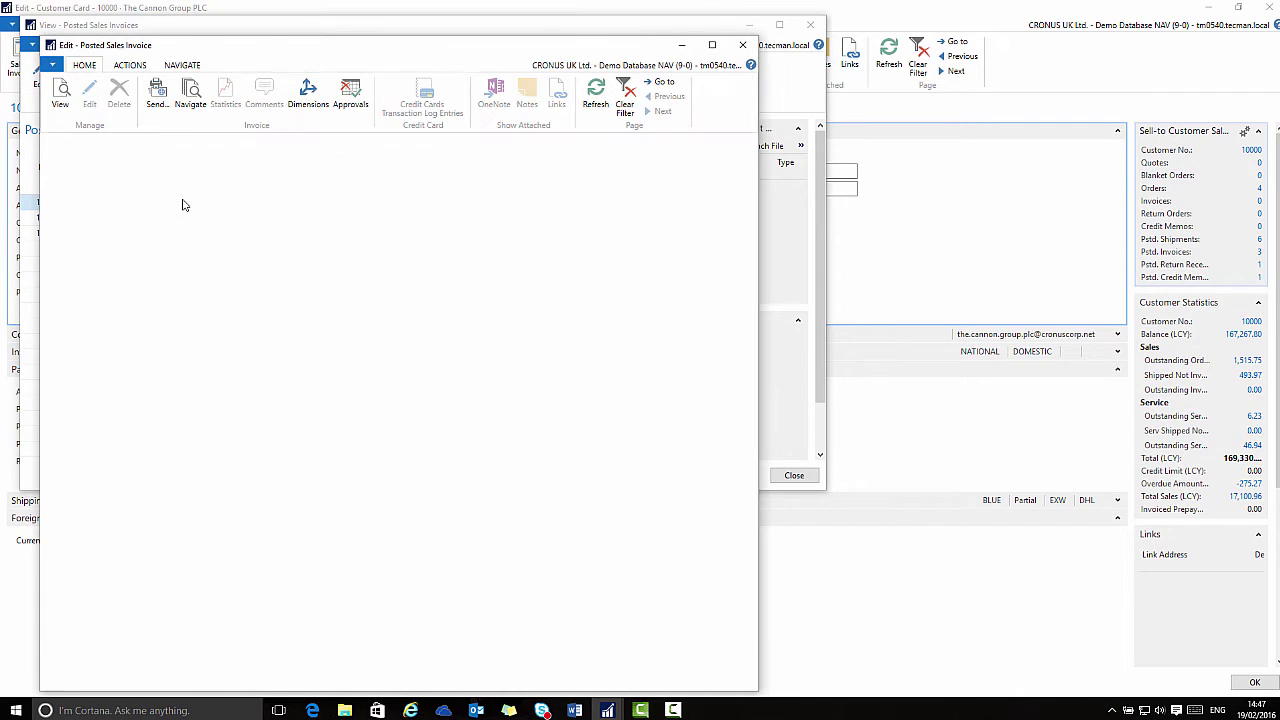
click(727, 676)
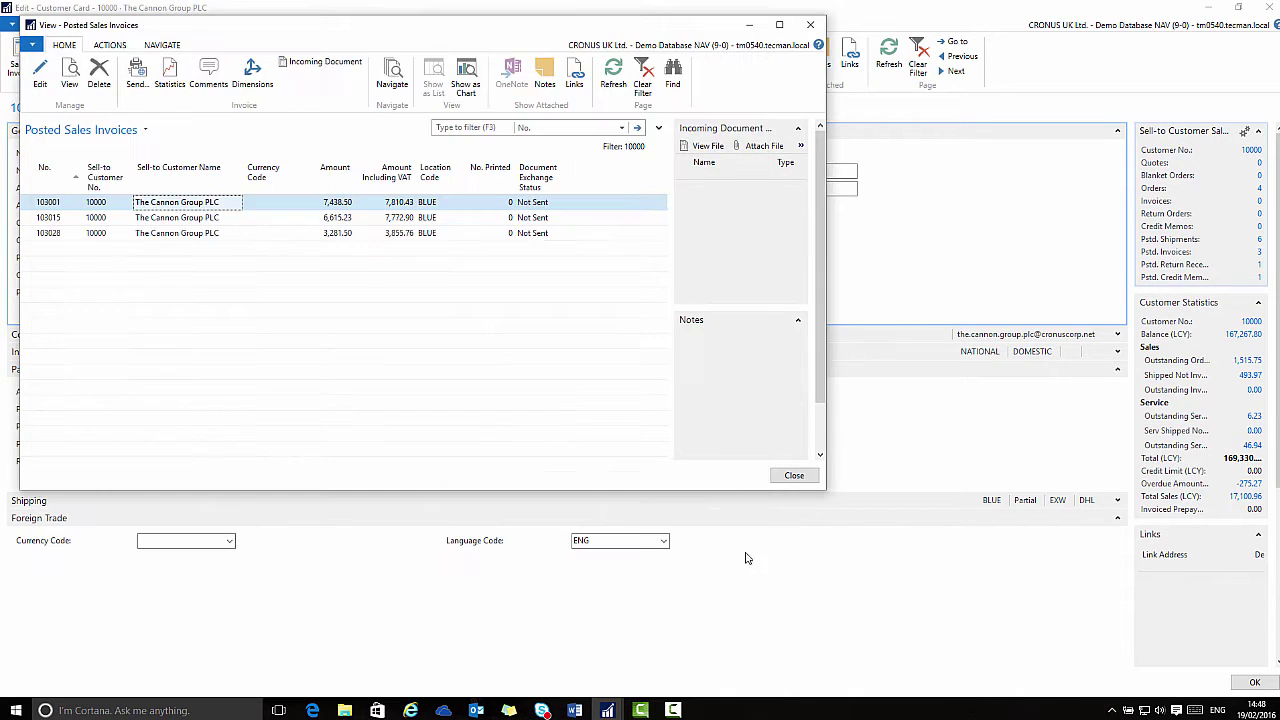
- Close Posted Sales Invoices, check the Balance (LCY) ledger entries, then close the Customer Card
click(792, 476)
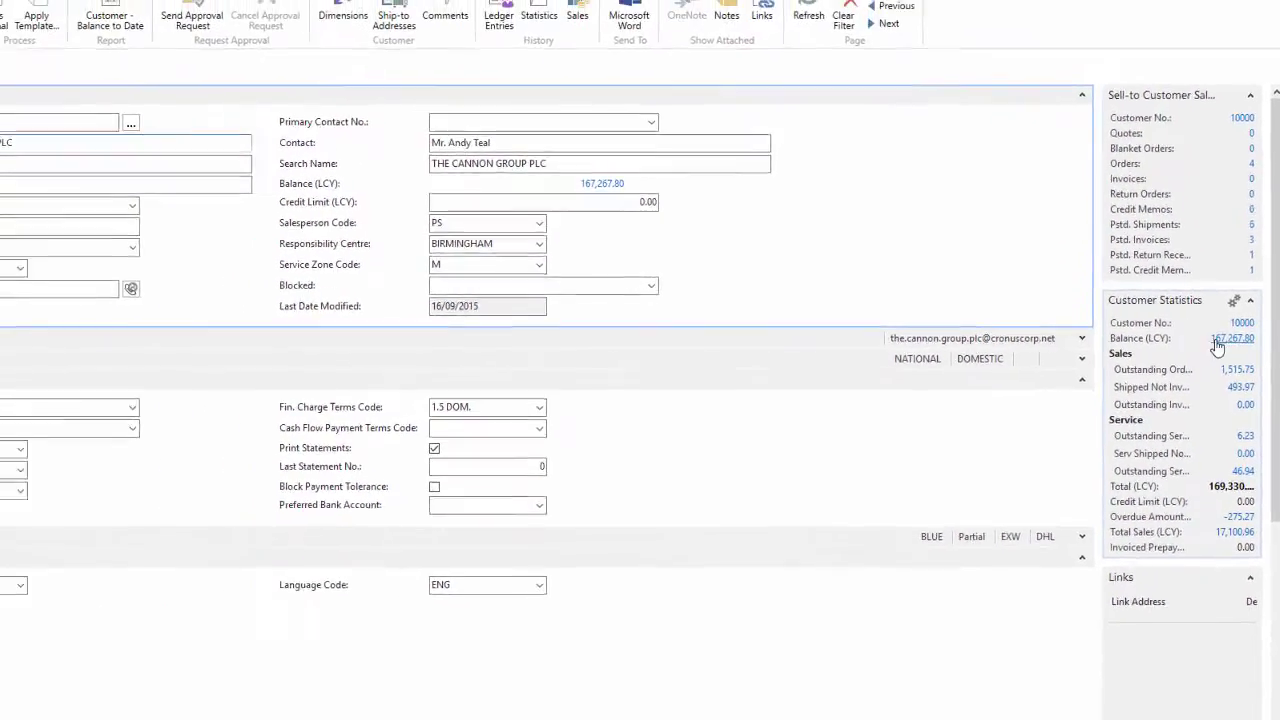
click(1237, 337)
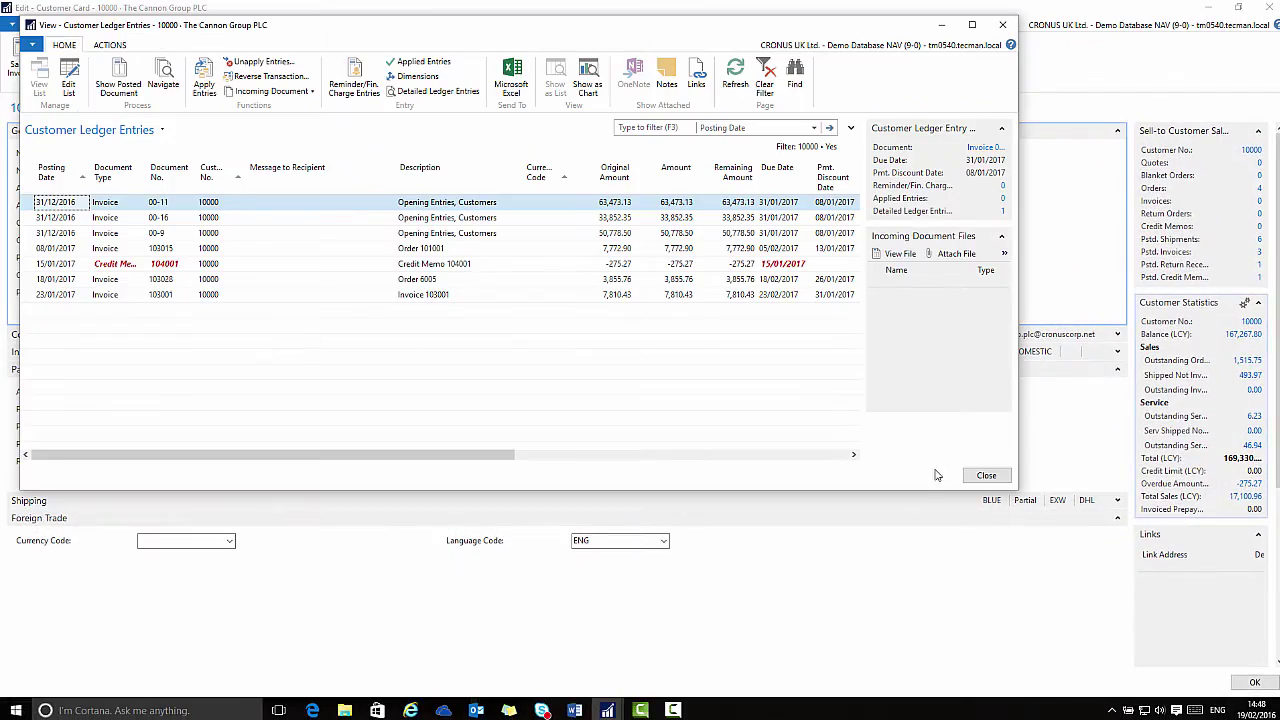
click(985, 475)
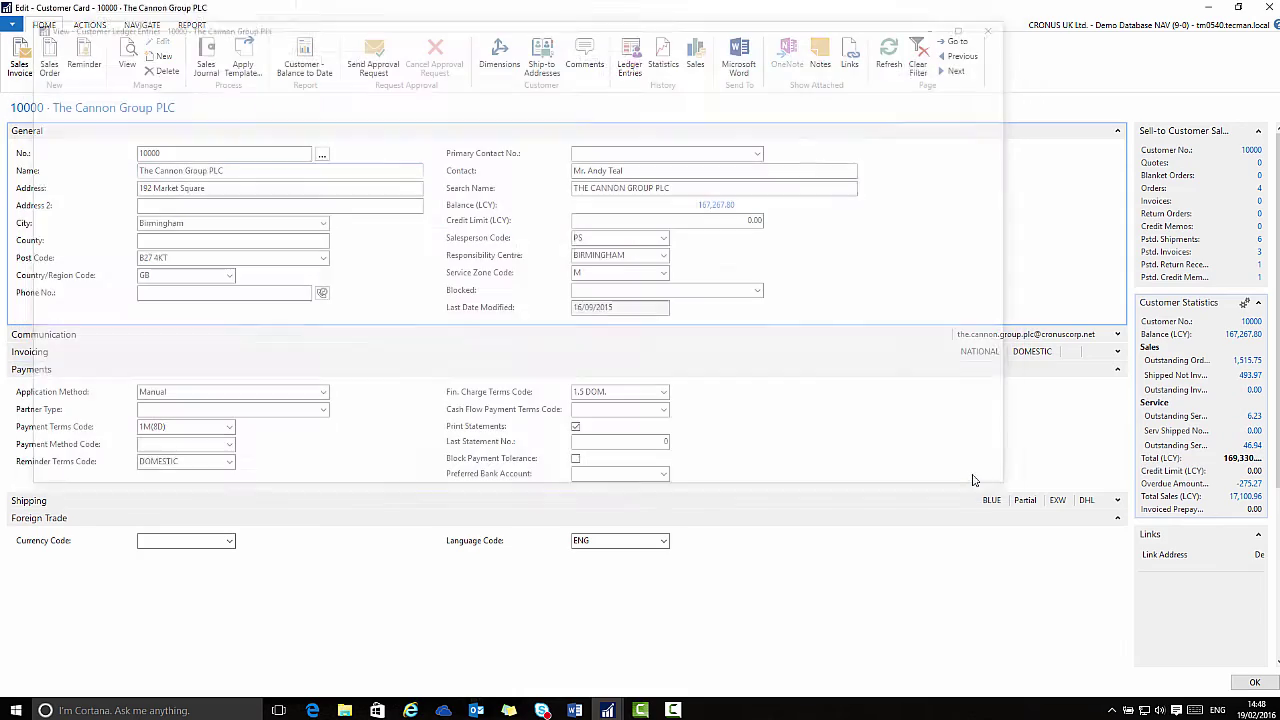
click(1254, 683)
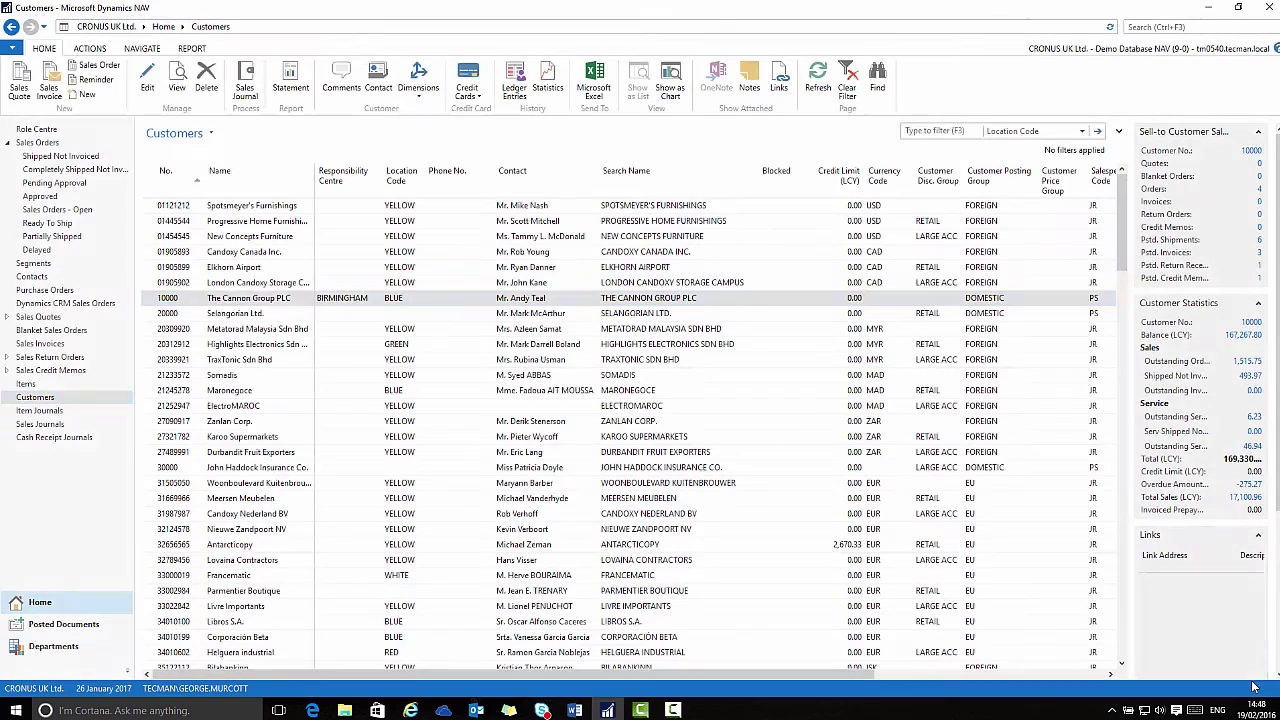
- Look over the item card for 1120 Spokes in the Items list
click(26, 384)
double_click(220, 268)
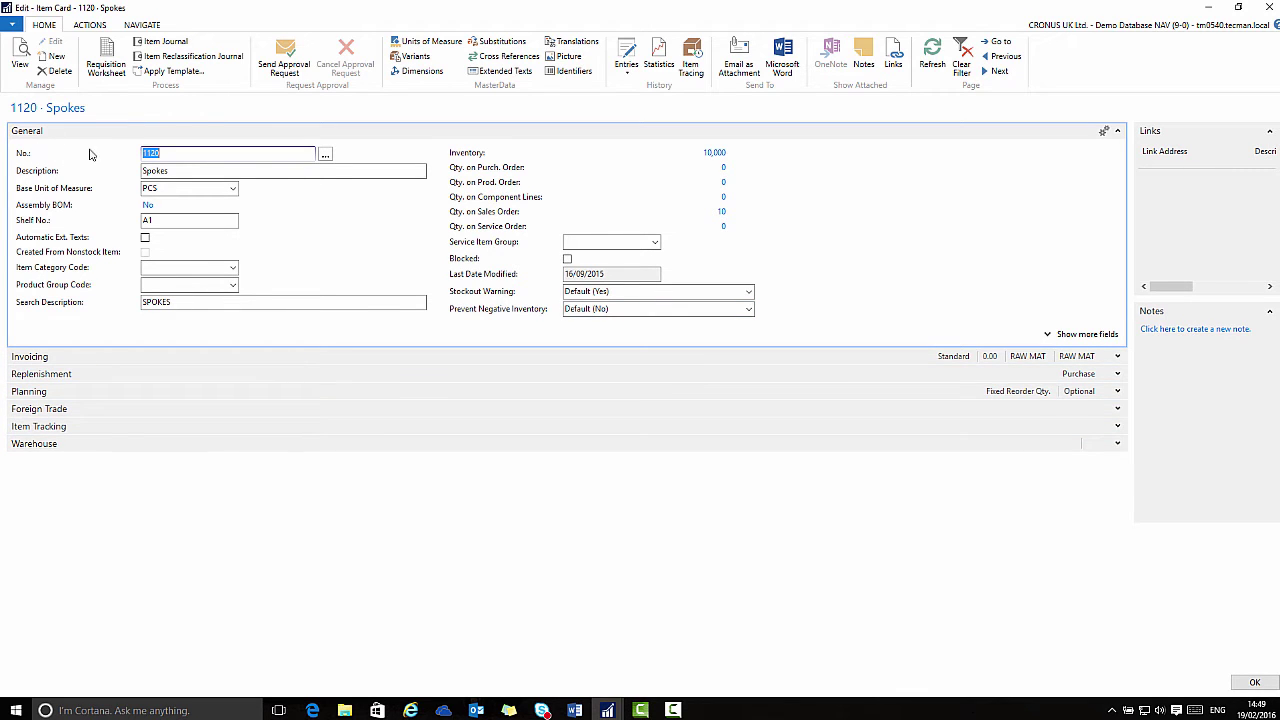
key(Escape)
- Open sales order 104012 for Selangorian Ltd. and select all three of its lines
click(37, 143)
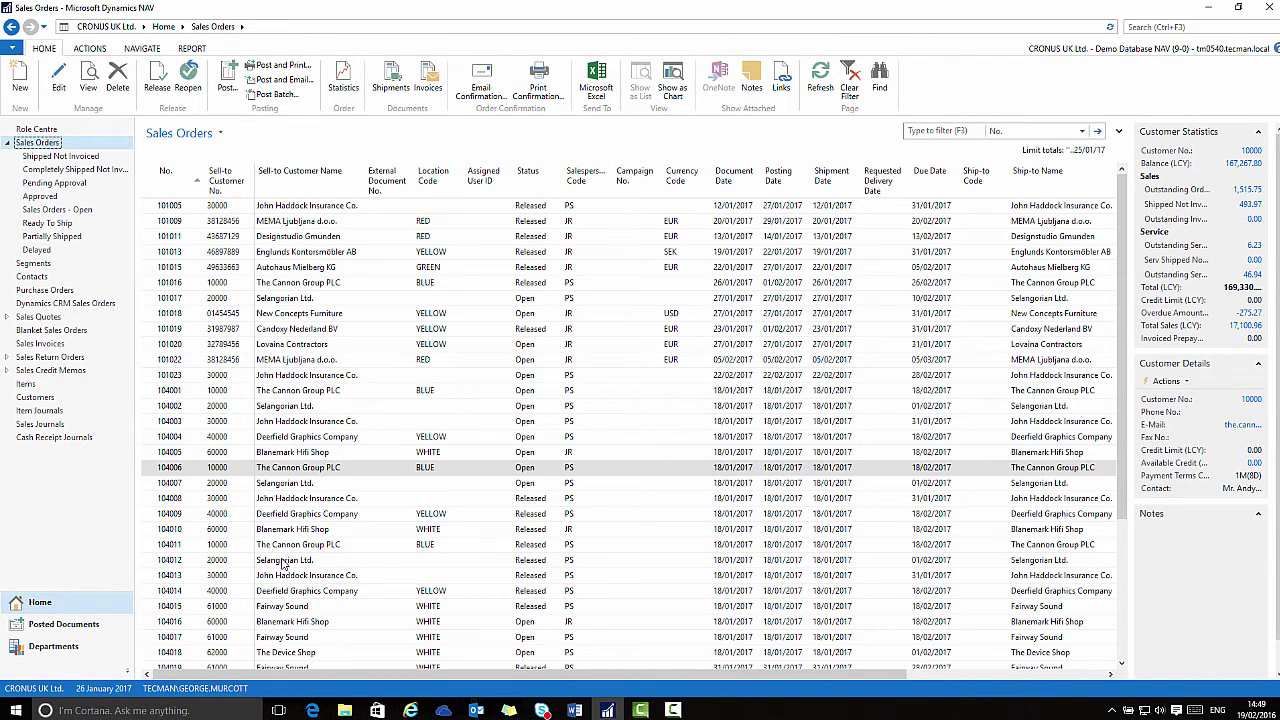
double_click(284, 561)
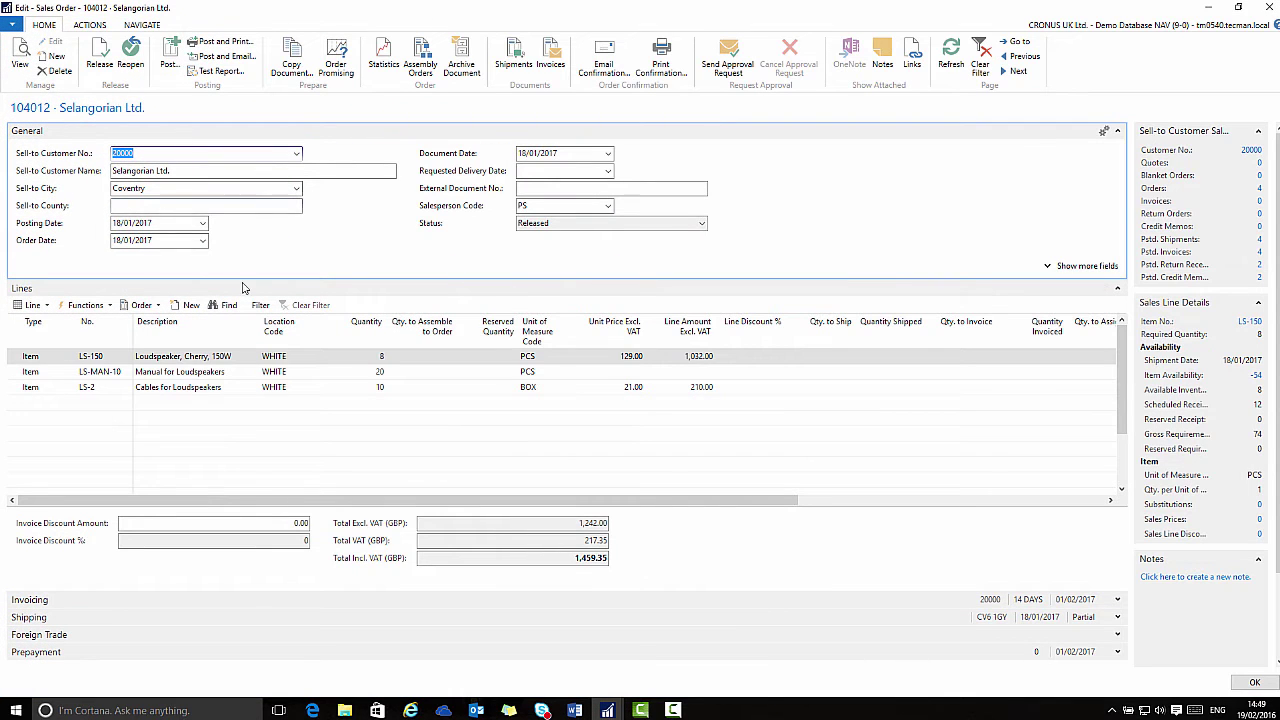
click(15, 360)
shift+click(15, 388)
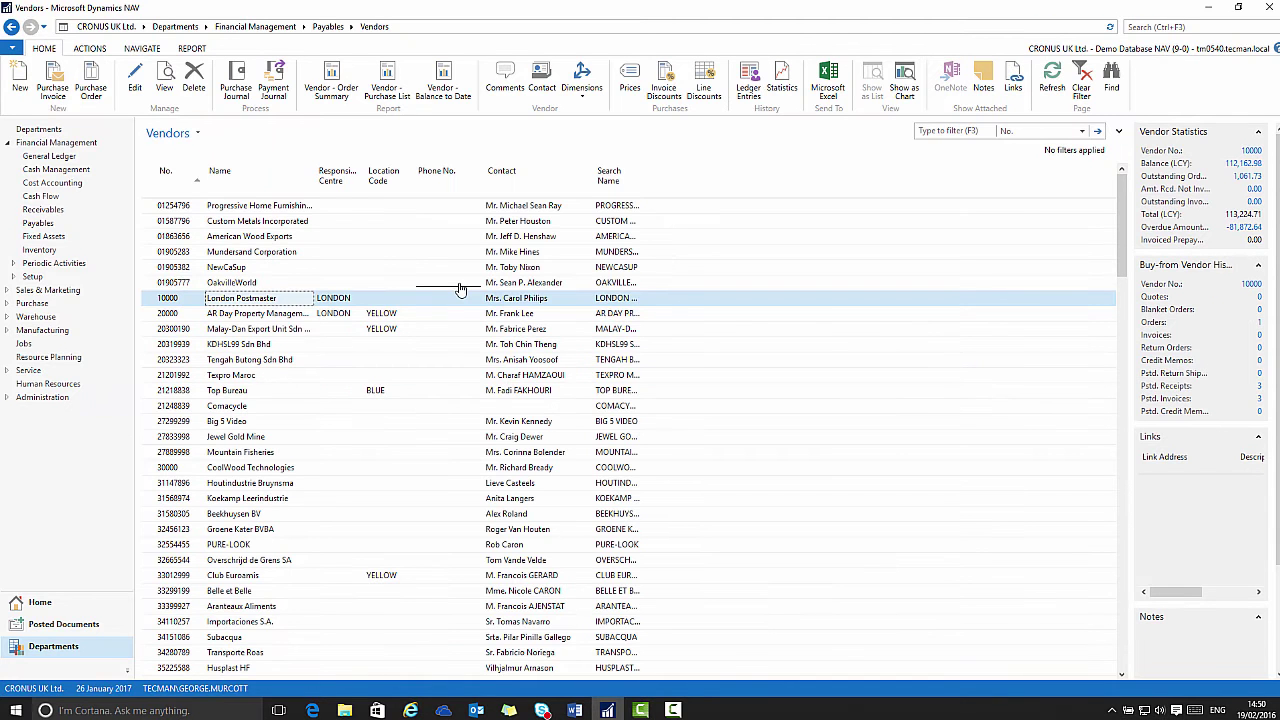
- Open vendor 10000 London Postmaster and expand Invoicing to show NATIONAL and DOMESTIC posting groups
click(195, 303)
double_click(197, 306)
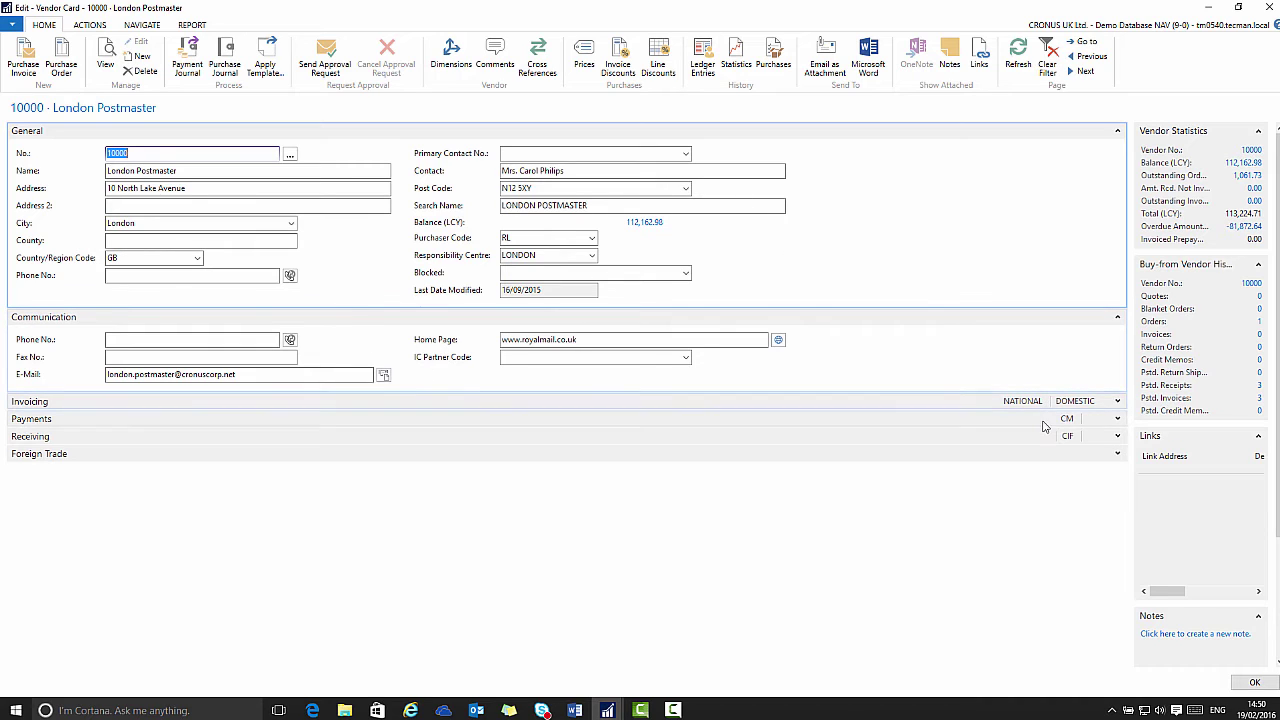
click(1117, 401)
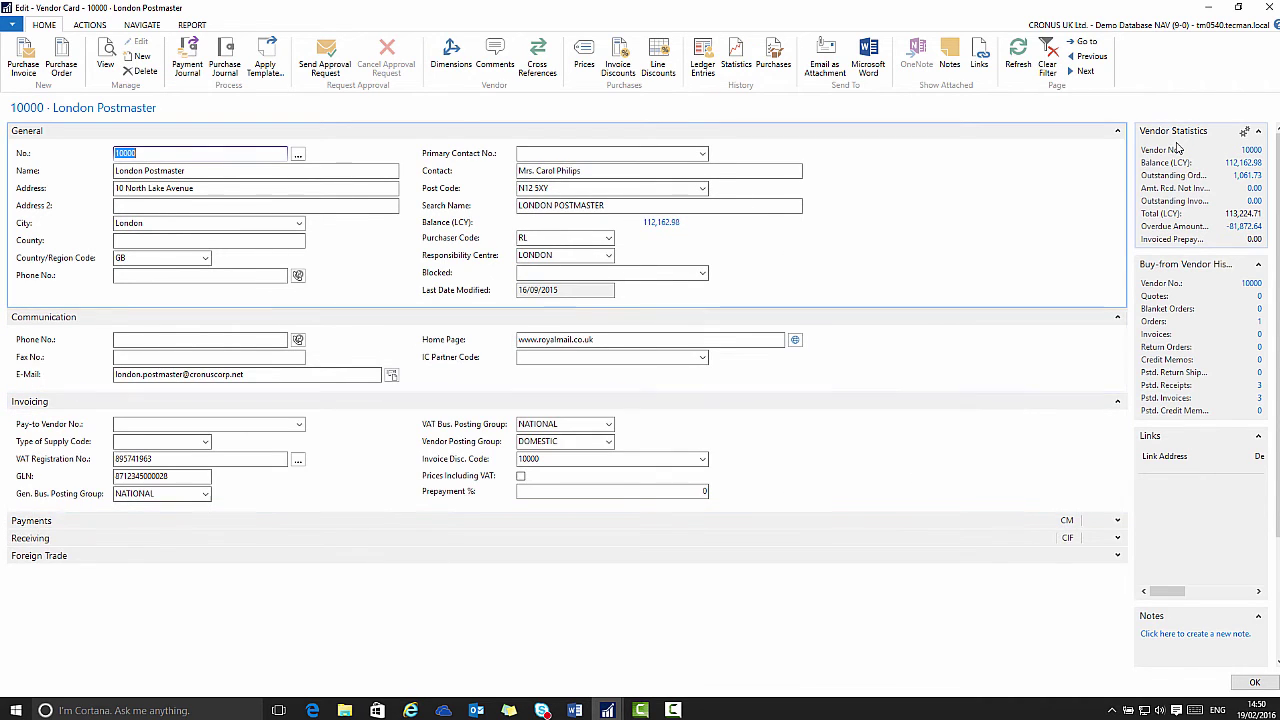